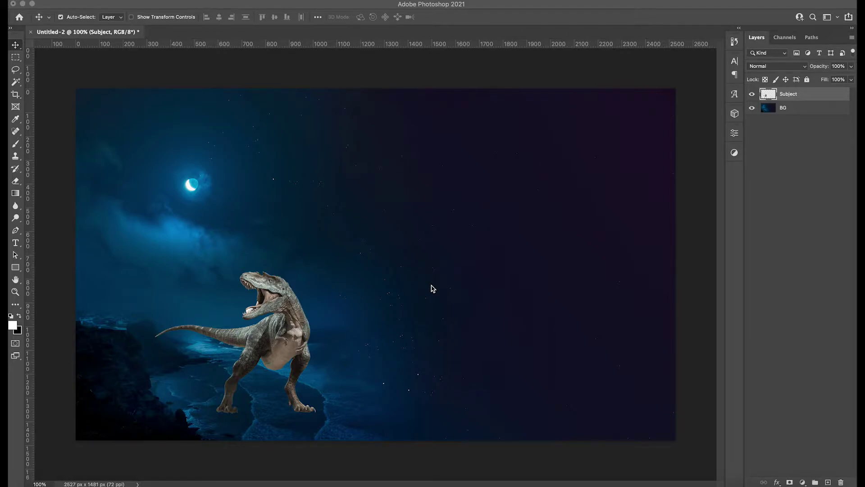
Step: Try the dinosaur at another spot, then move it back down onto the shoreline
click(301, 325)
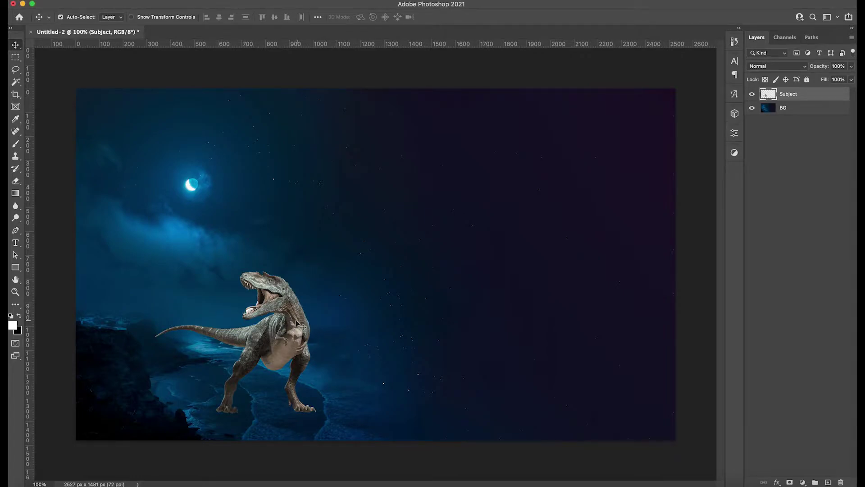
drag(303, 328, 266, 333)
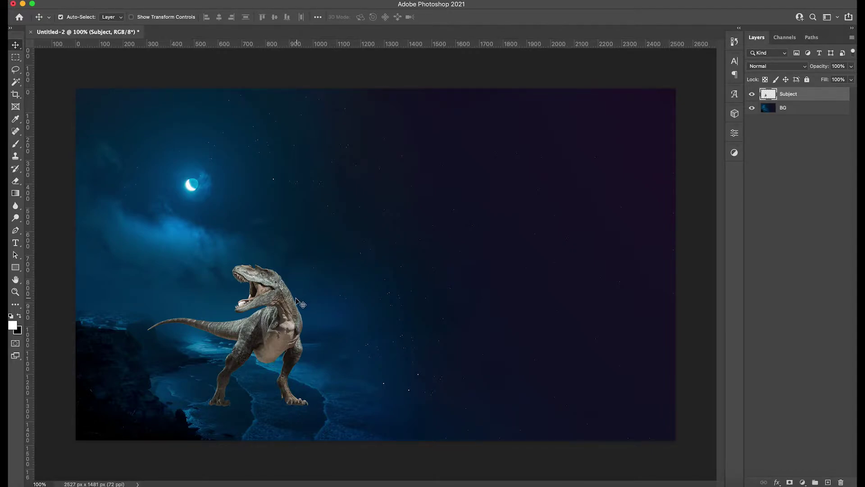
mouse_move(276, 304)
mouse_down()
mouse_move(307, 288)
mouse_move(283, 301)
mouse_move(285, 311)
mouse_up()
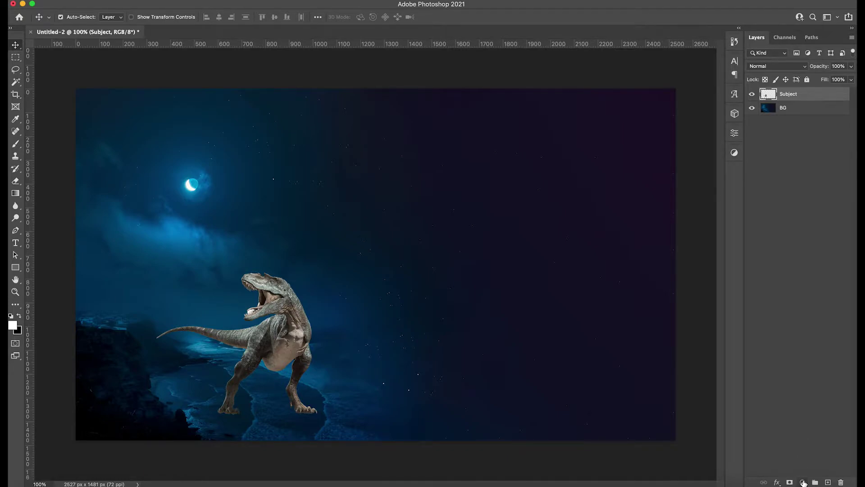
Step: Add a Curves 1 adjustment layer above Subject and bend a midtone point on its curve
click(803, 482)
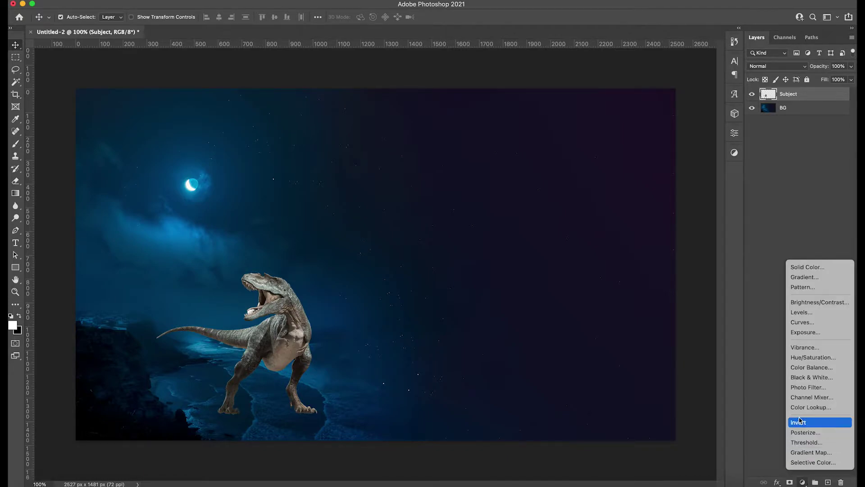
click(803, 323)
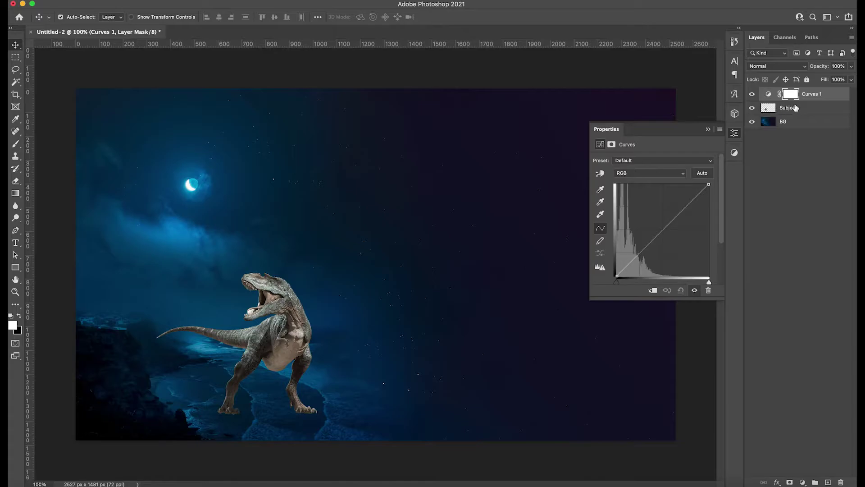
click(768, 96)
mouse_move(684, 211)
mouse_down()
mouse_move(666, 199)
mouse_move(683, 213)
mouse_move(666, 201)
mouse_move(675, 213)
mouse_up()
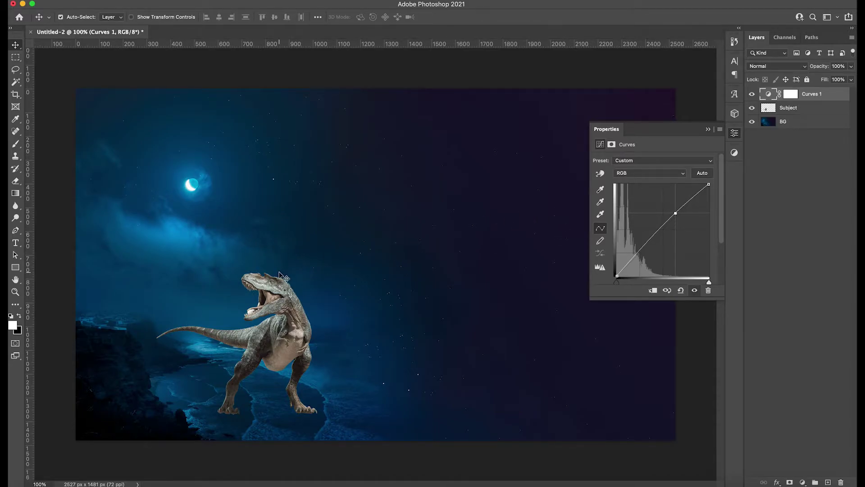
Step: Reset the curve, clip Curves 1 to the Subject layer, and drag a midtone point on it
click(680, 291)
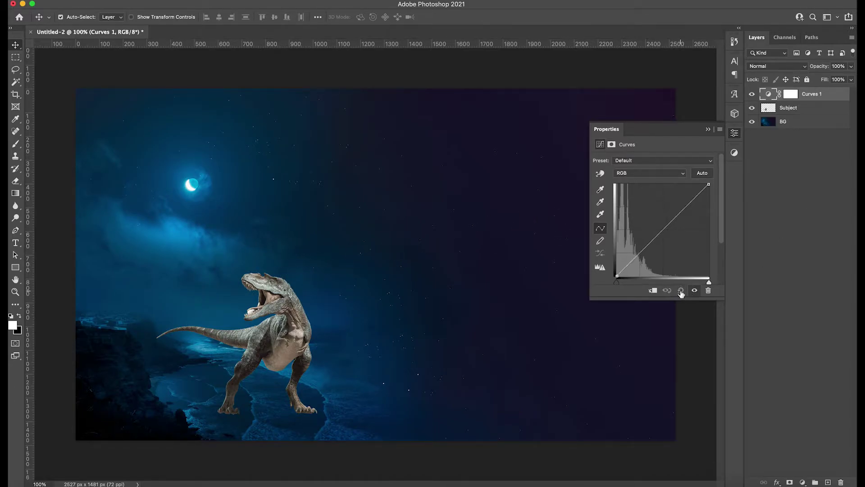
alt+click(771, 98)
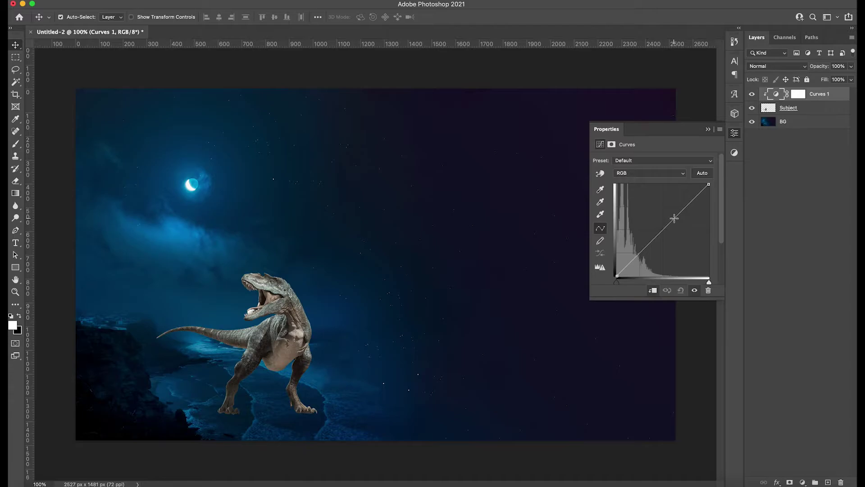
mouse_move(675, 218)
mouse_down()
mouse_move(662, 205)
mouse_move(686, 232)
mouse_move(654, 210)
mouse_move(688, 240)
mouse_move(657, 209)
mouse_move(683, 241)
mouse_move(663, 212)
mouse_move(679, 225)
mouse_up()
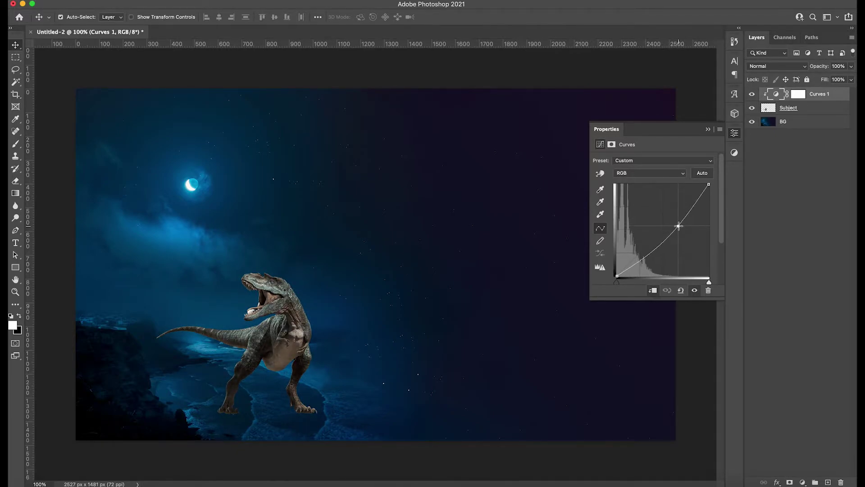
Step: Reset Curves 1 to a straight Default curve and bring up Auto Color Correction Options
click(681, 290)
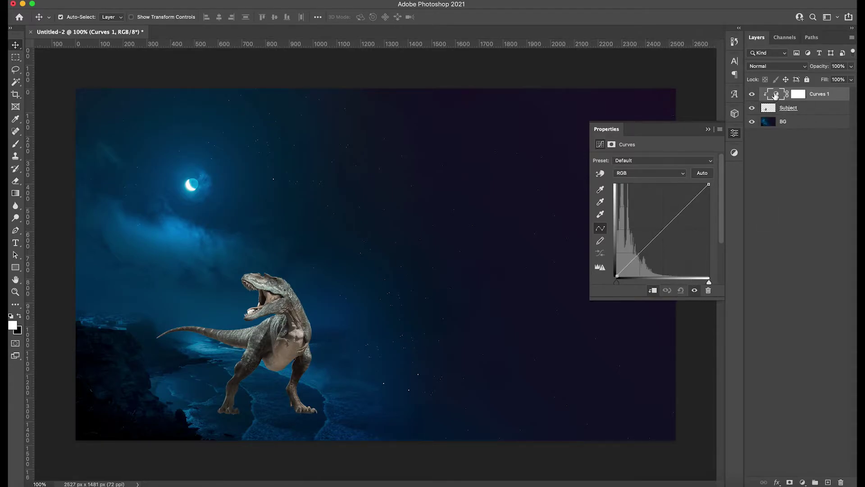
click(799, 96)
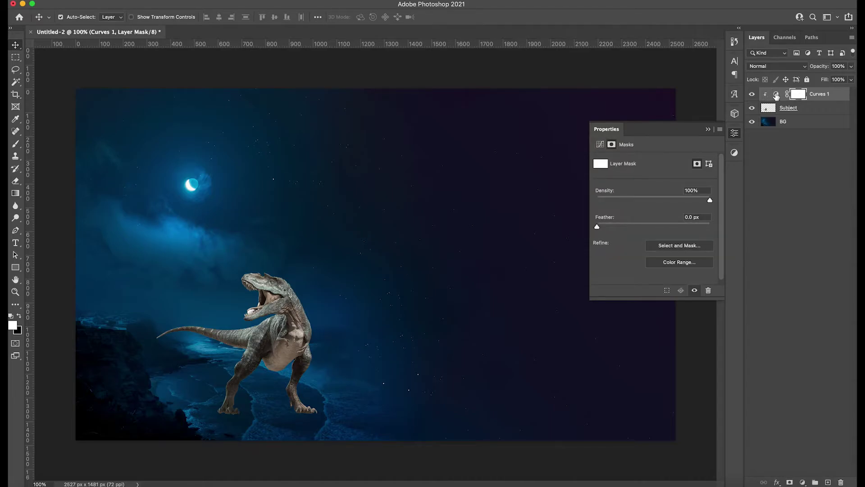
click(776, 95)
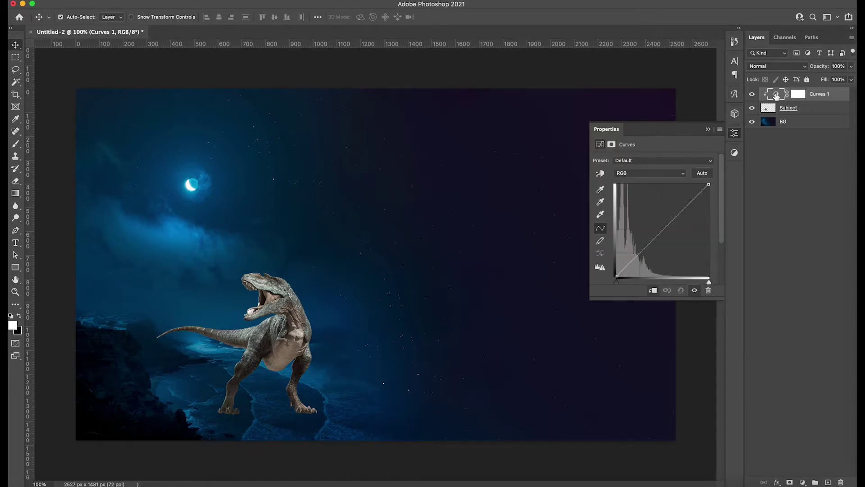
alt+click(702, 174)
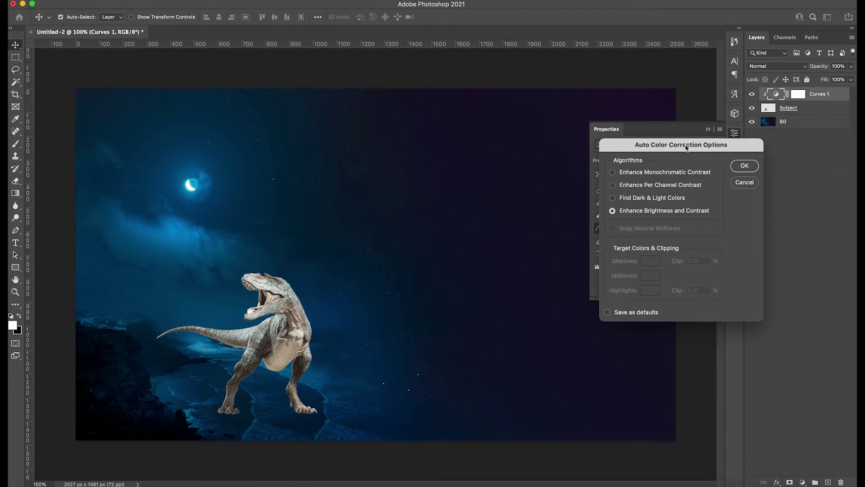
Step: Compare the auto-correction algorithms and settle on Find Dark & Light Colors
drag(680, 148, 513, 139)
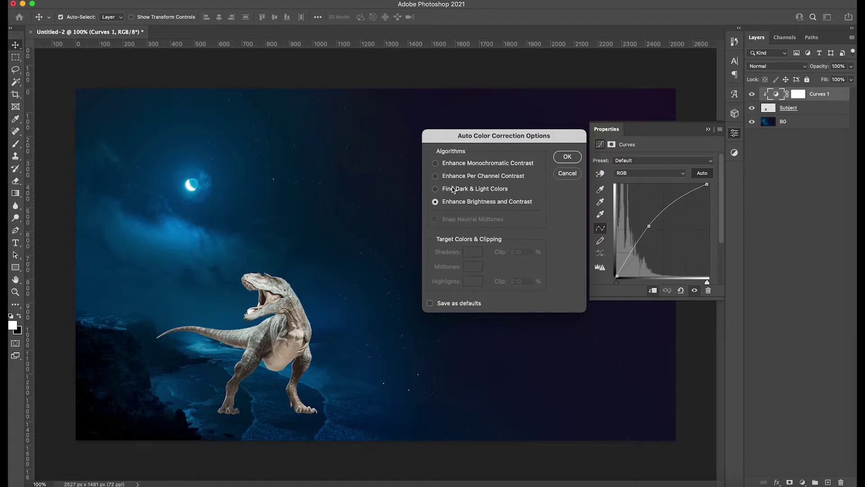
click(435, 164)
click(435, 177)
click(435, 189)
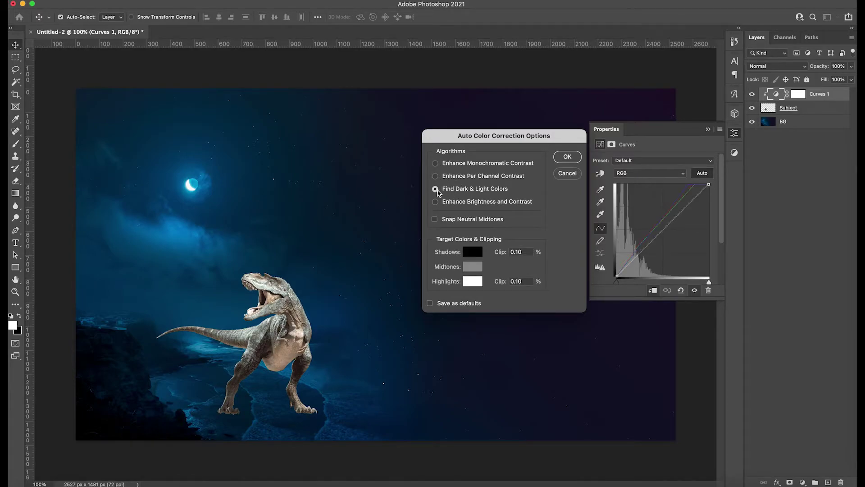
click(435, 202)
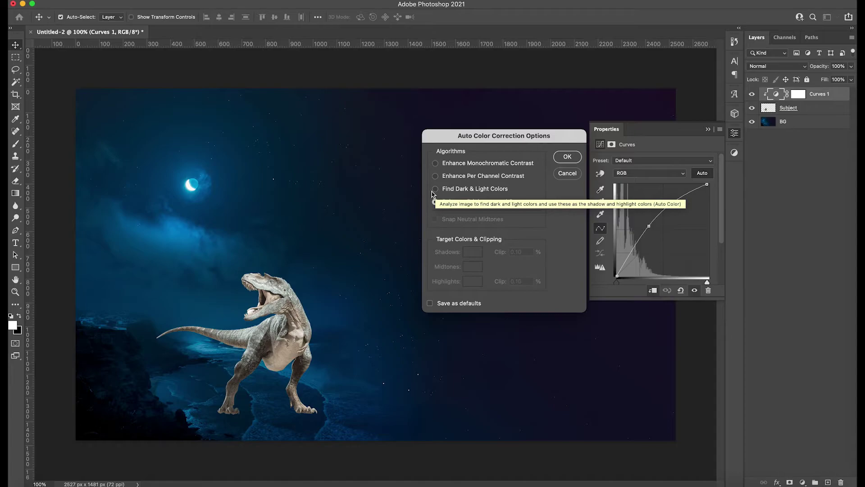
click(435, 189)
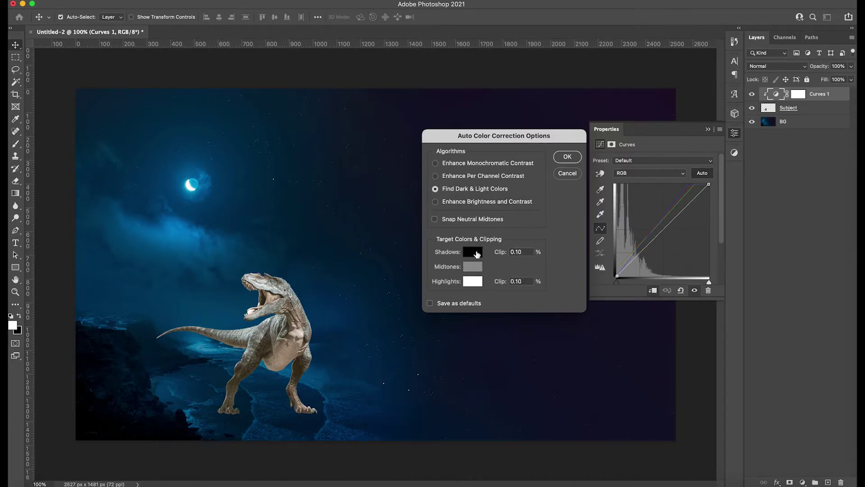
Step: Set the target shadow colour to dark navy #03223e sampled from the night scene
click(474, 255)
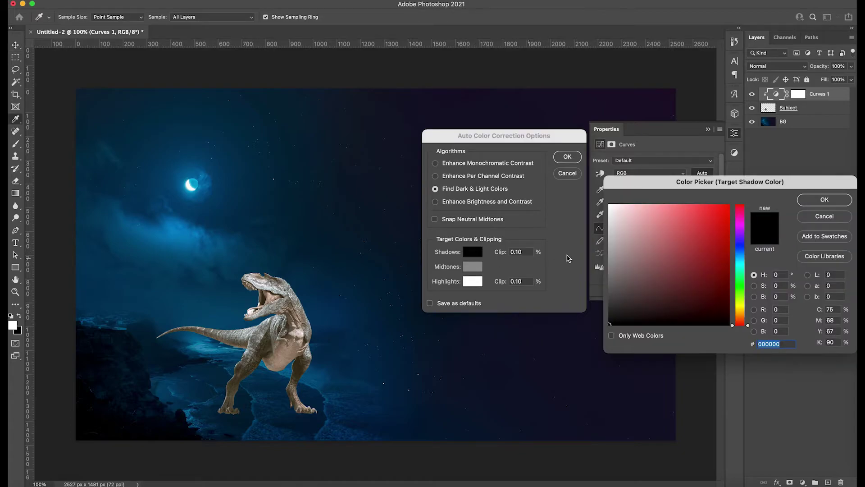
drag(642, 190, 554, 236)
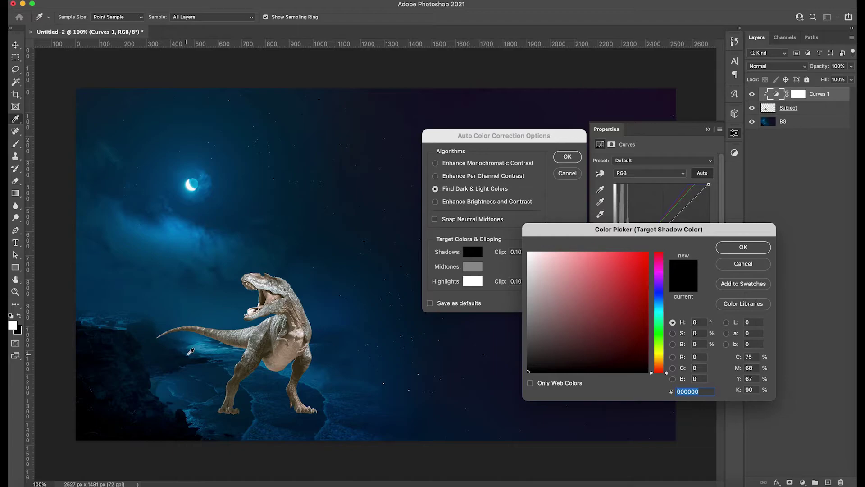
click(149, 421)
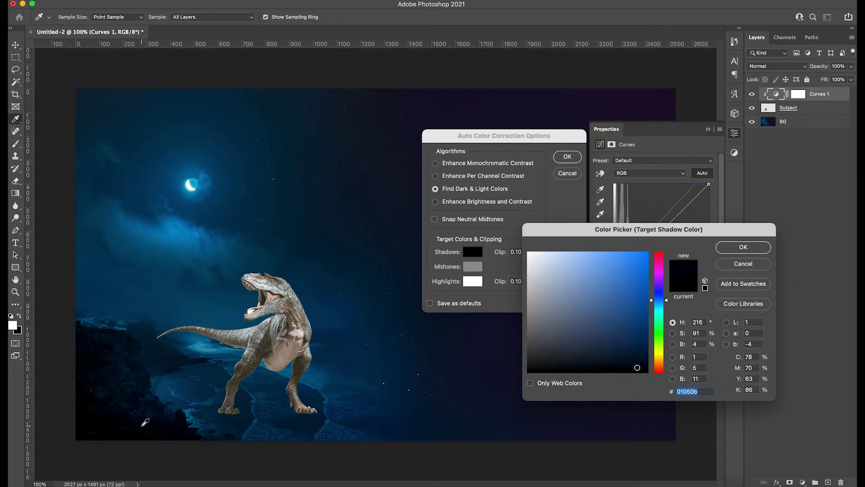
click(145, 419)
click(148, 421)
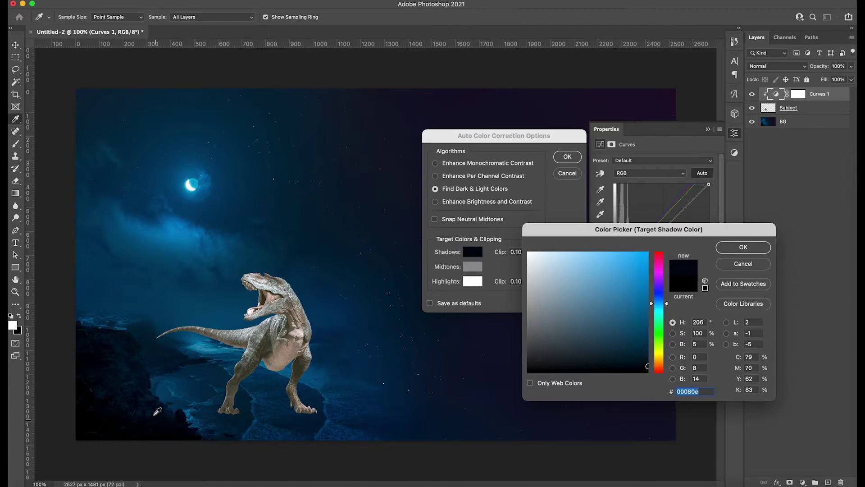
click(201, 358)
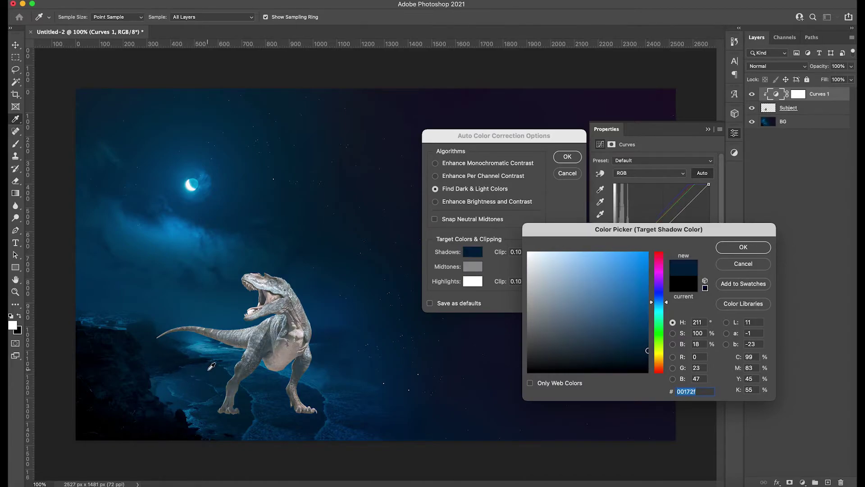
click(214, 369)
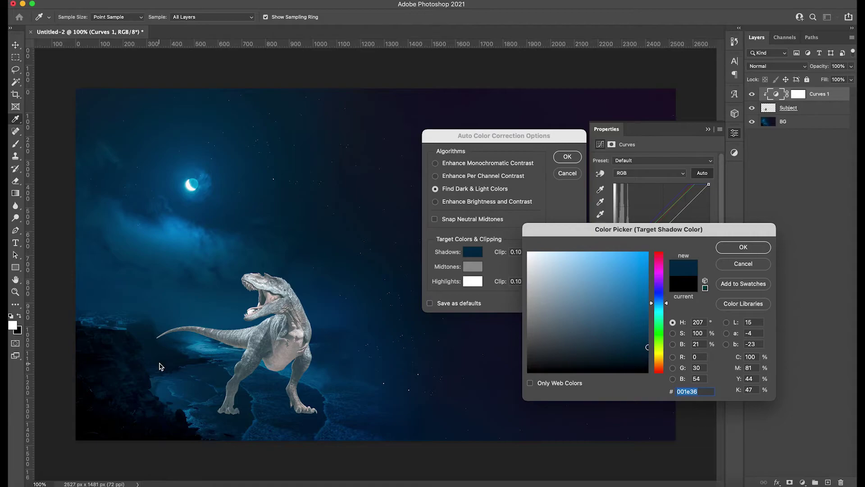
click(163, 366)
click(198, 370)
click(642, 343)
mouse_move(642, 342)
mouse_down()
mouse_move(631, 341)
mouse_move(643, 343)
mouse_up()
click(735, 251)
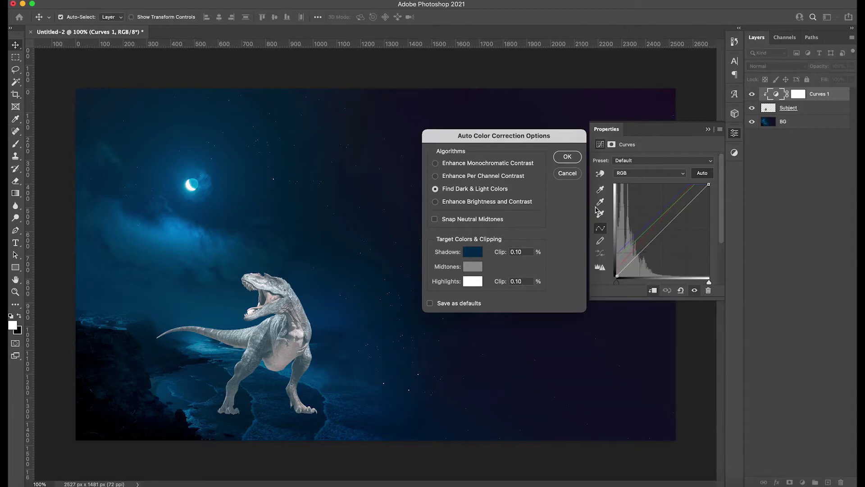
Step: Sample the moon, blue clouds and moonlit rocks for the highlight target colour
click(473, 282)
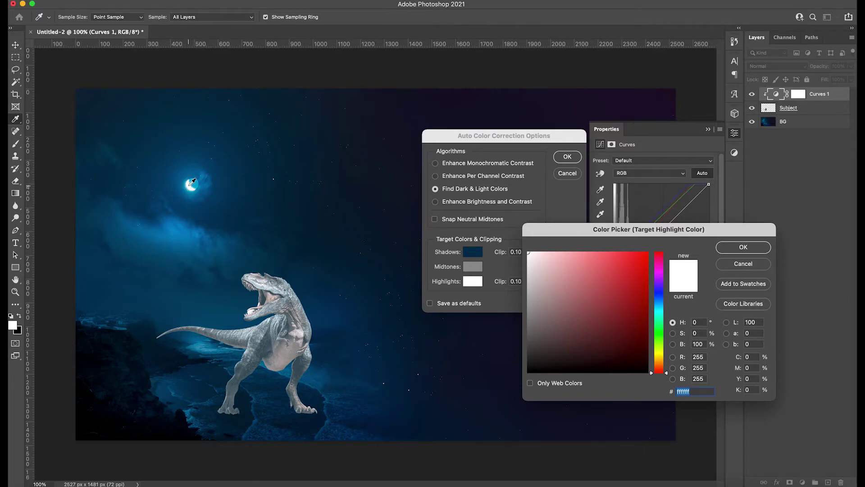
click(190, 184)
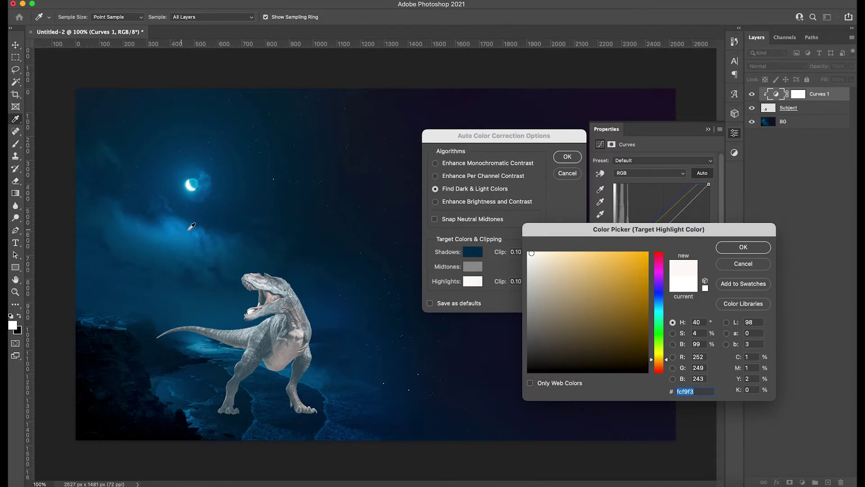
click(182, 219)
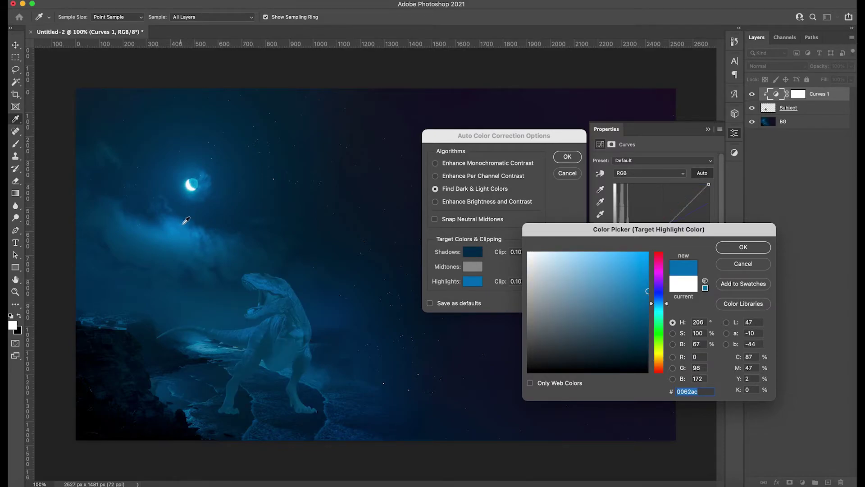
click(181, 232)
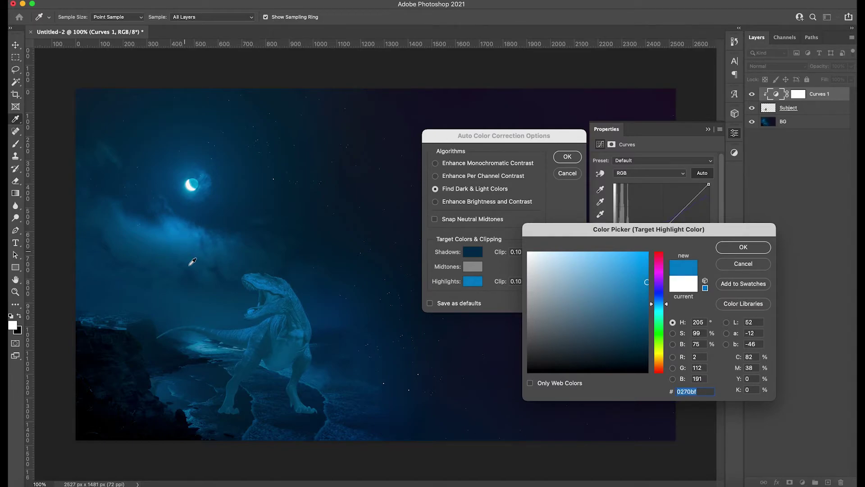
click(204, 345)
click(201, 346)
click(201, 346)
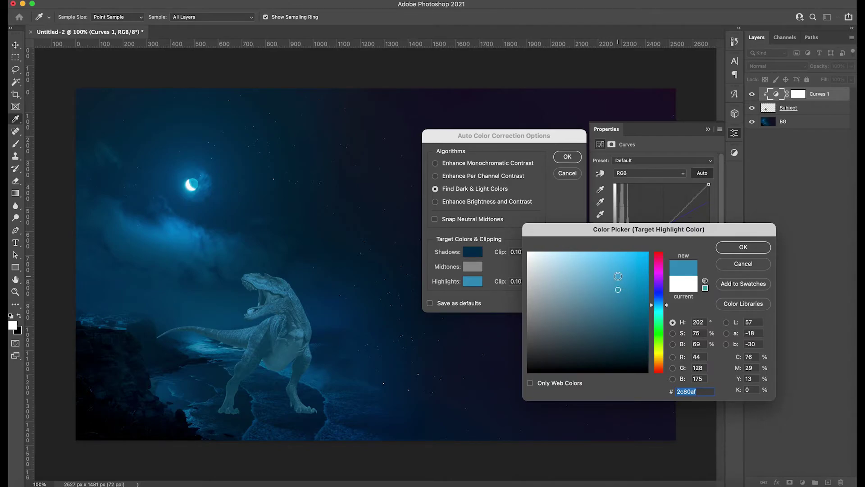
Step: Refine the highlight target to bright blue #2f98d2 and confirm it
click(611, 275)
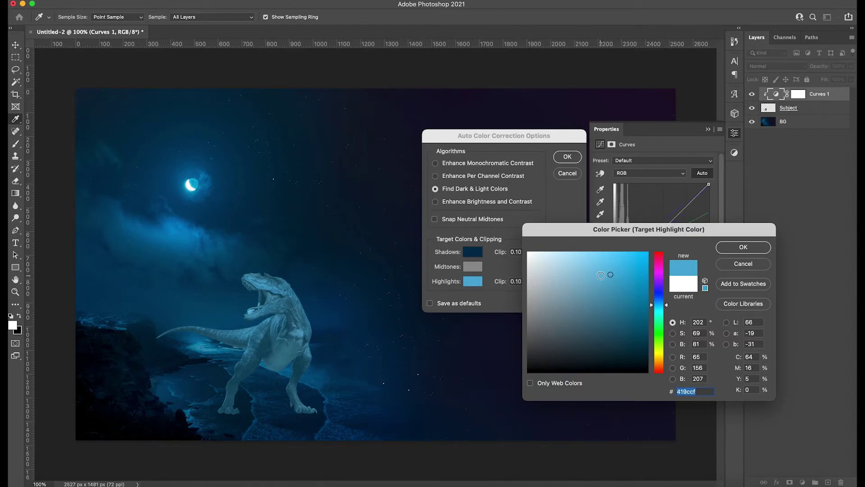
click(620, 271)
click(616, 275)
click(617, 271)
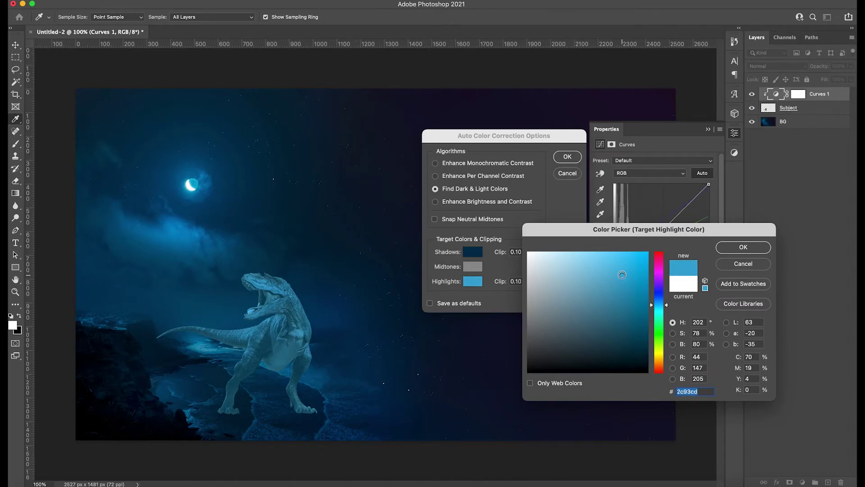
click(622, 273)
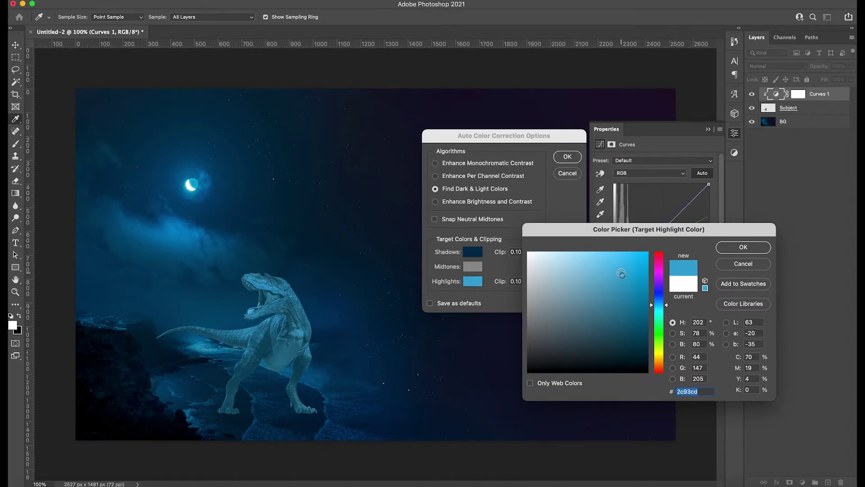
click(742, 248)
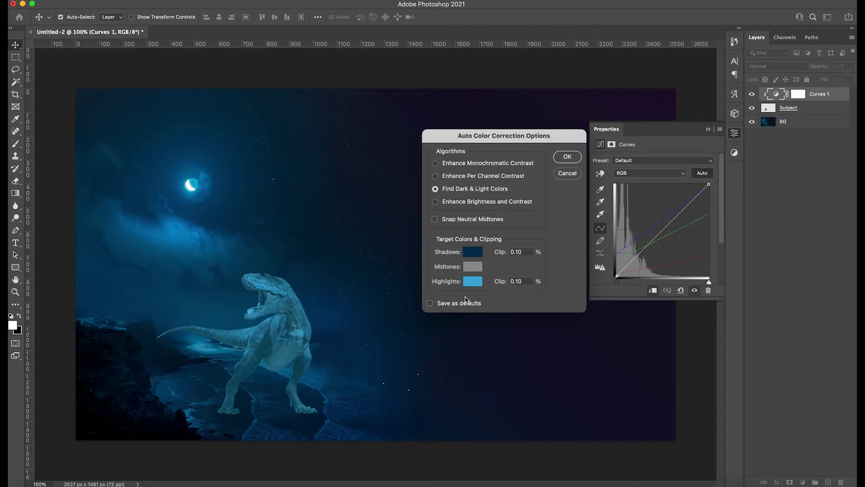
Step: Apply the auto-correction target colours to Curves 1 without saving them as defaults
click(565, 158)
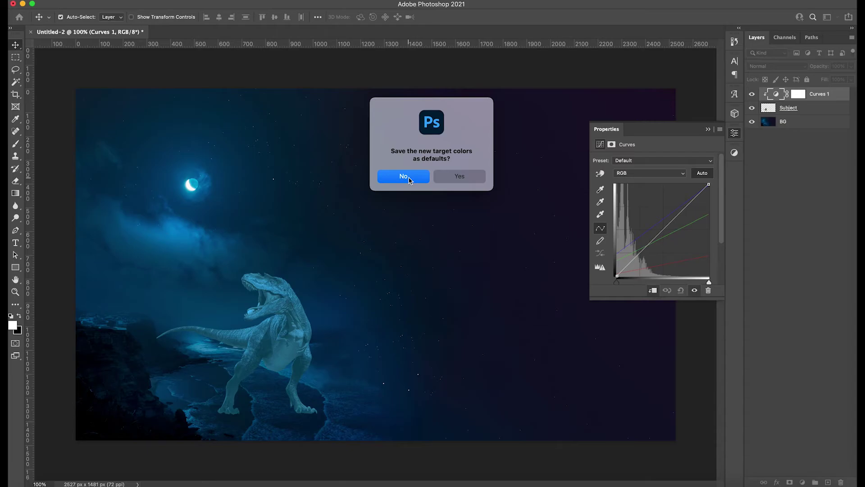
click(409, 177)
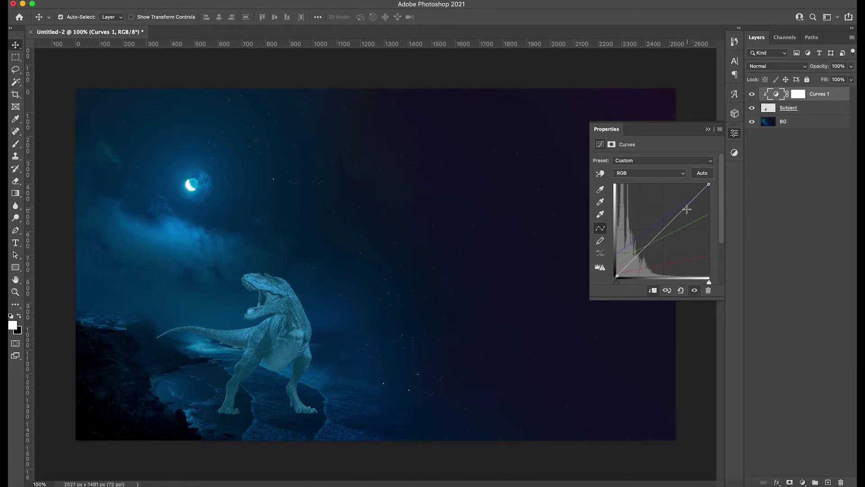
Step: Shape the RGB curve into an S-curve, lifting highlights and deepening shadows, then collapse Properties
drag(681, 211, 677, 207)
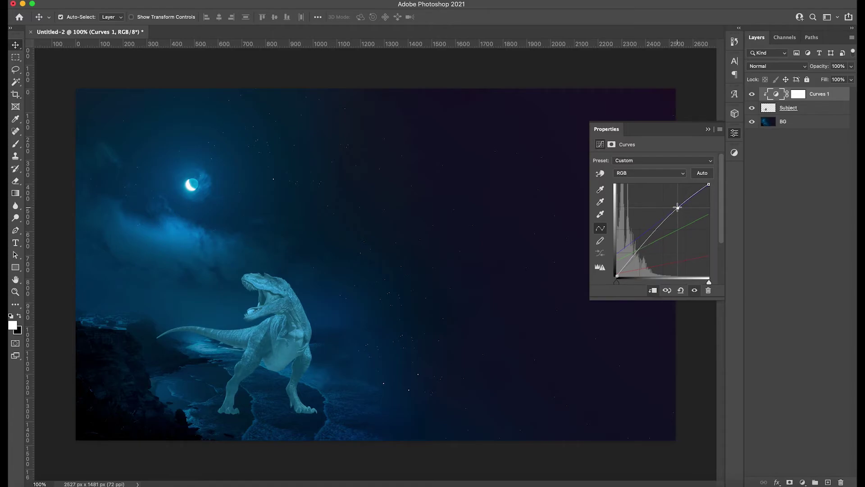
click(642, 245)
drag(642, 245, 650, 253)
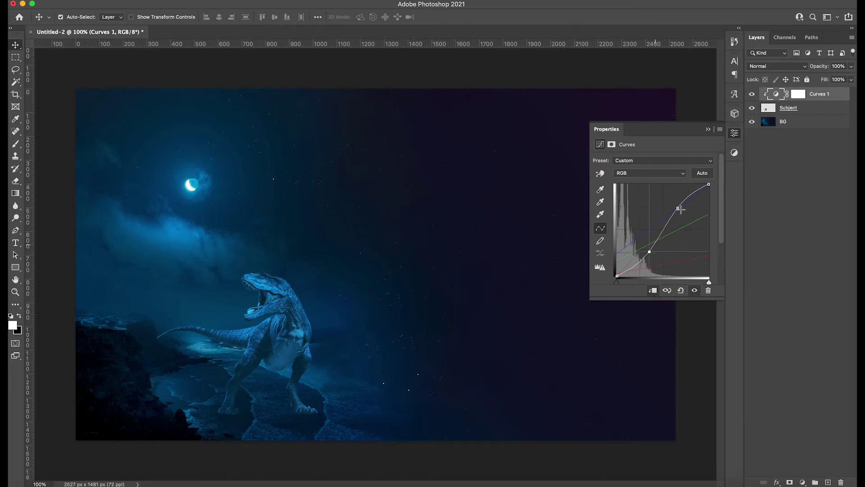
mouse_move(677, 208)
mouse_down()
mouse_move(668, 201)
mouse_move(677, 212)
mouse_up()
click(650, 252)
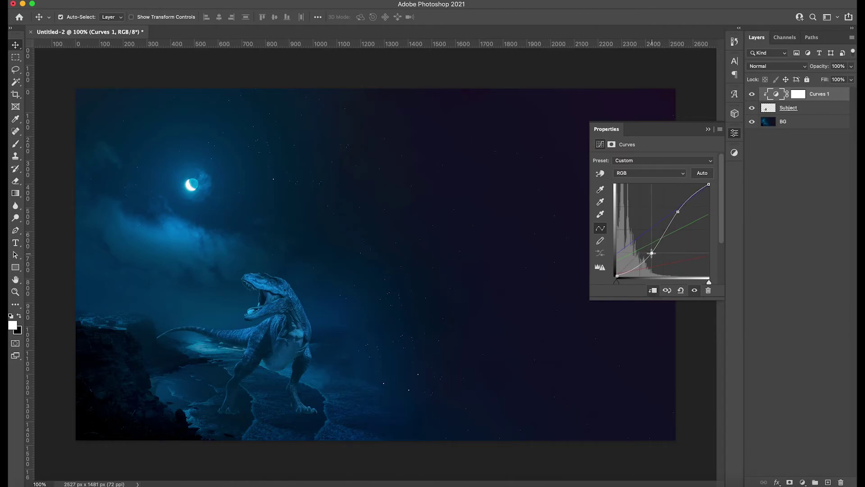
drag(649, 253, 651, 254)
click(734, 133)
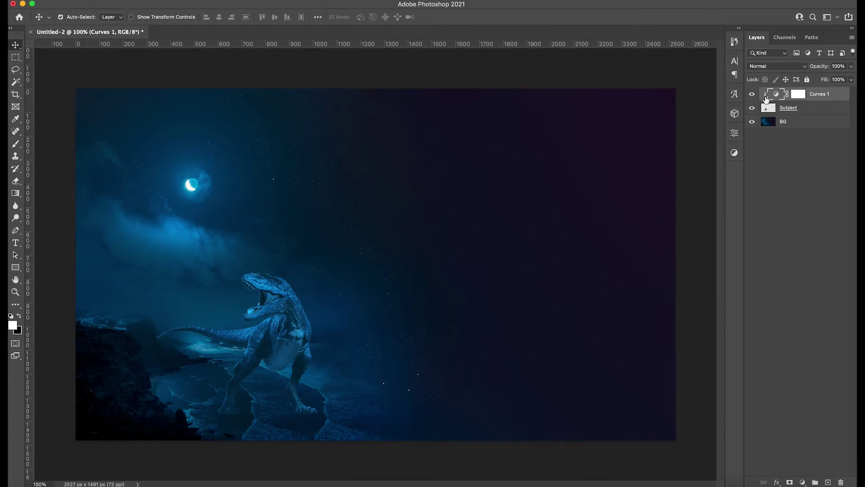
Step: Toggle Curves 1 off and on to compare, then show its Opacity slider
click(752, 95)
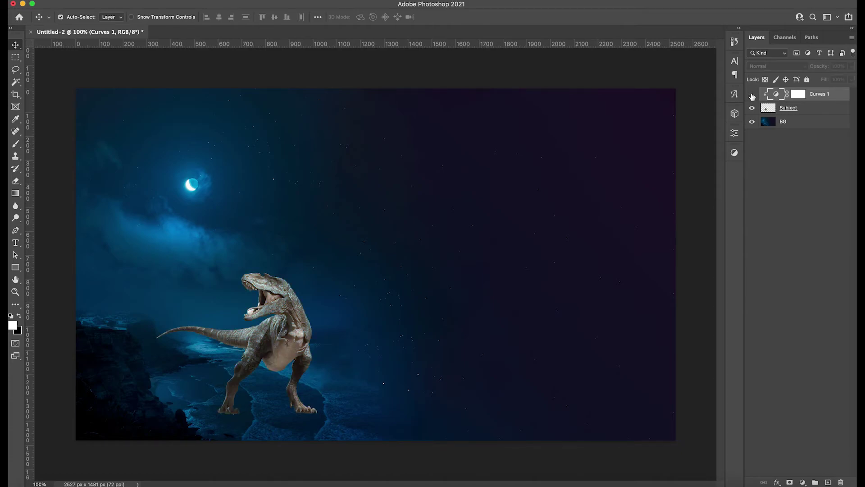
click(752, 95)
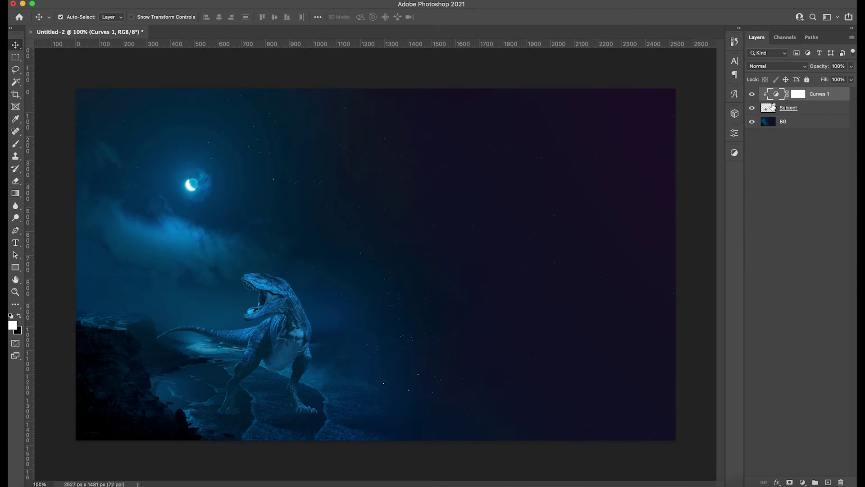
click(851, 66)
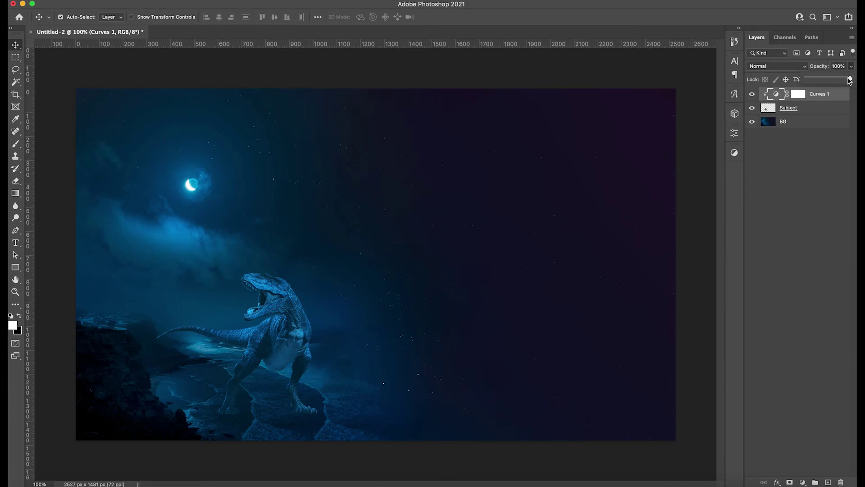
Step: Lower Curves 1 opacity to 86%, compare it hidden and shown, and target its layer mask
mouse_move(850, 81)
mouse_down()
mouse_move(793, 83)
mouse_move(845, 80)
mouse_up()
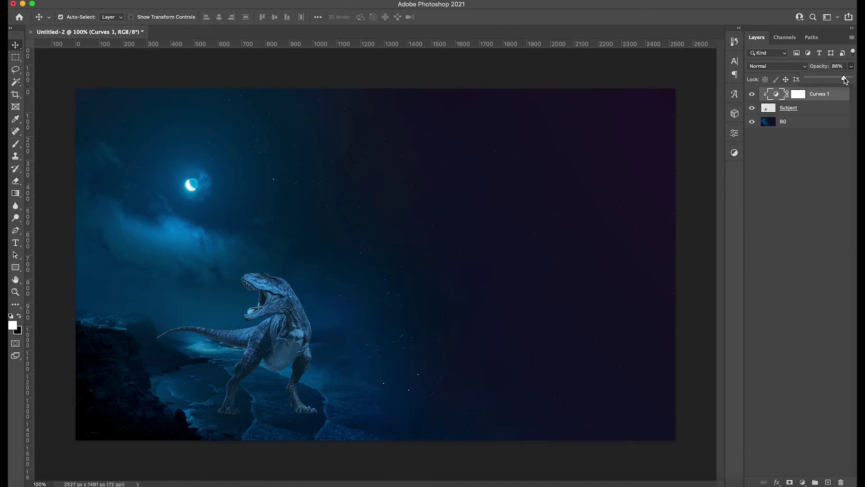
click(752, 94)
click(752, 94)
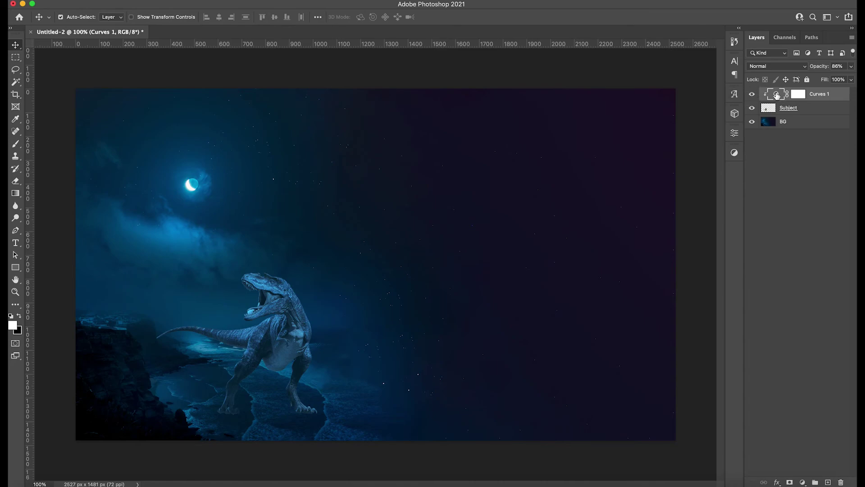
click(768, 108)
key(alt+bracketright)
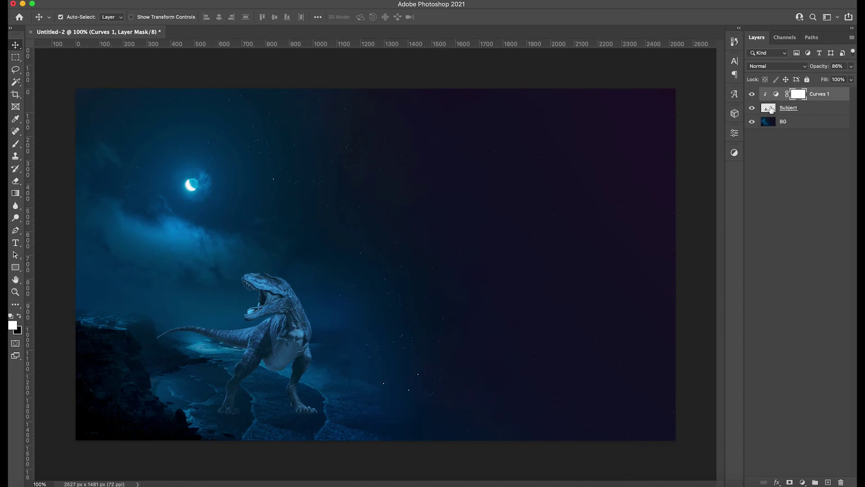